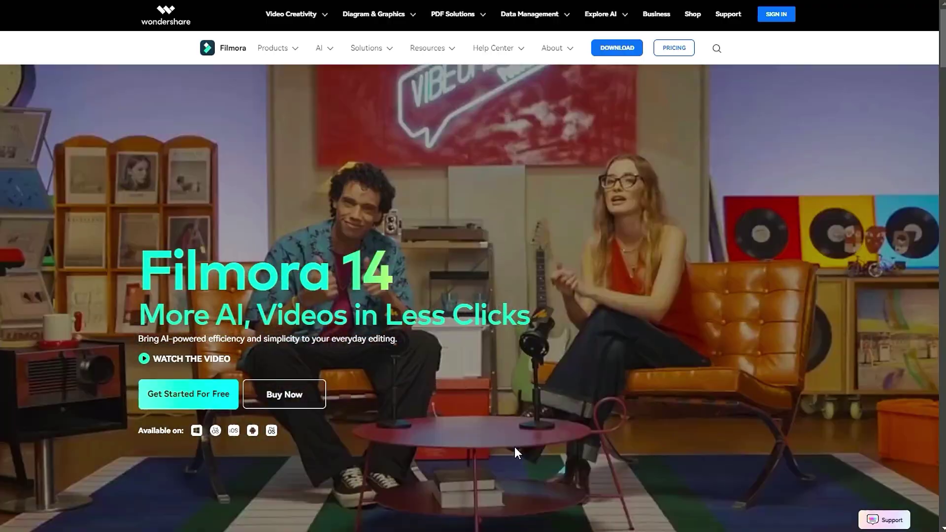
Save the free Filmora installer, then subscribe to Filmora for Creators with notifications set to All.
click(217, 397)
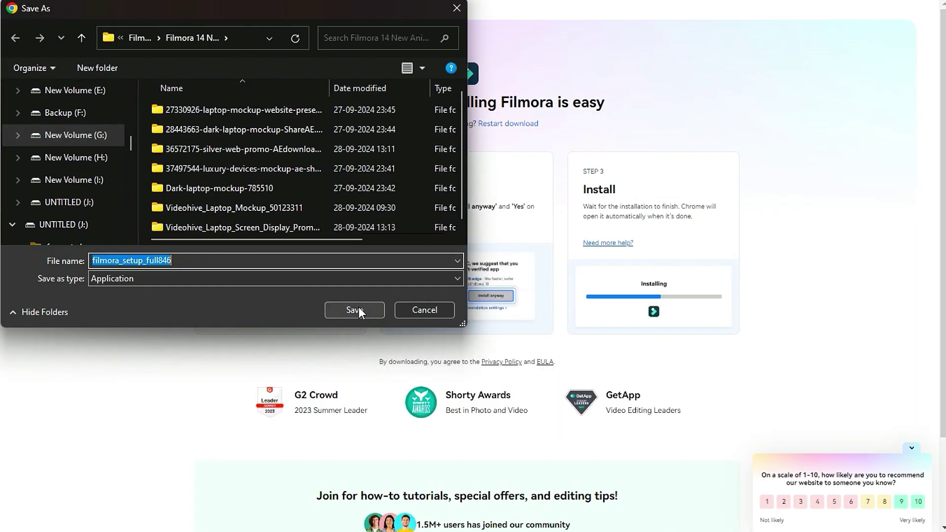
click(358, 308)
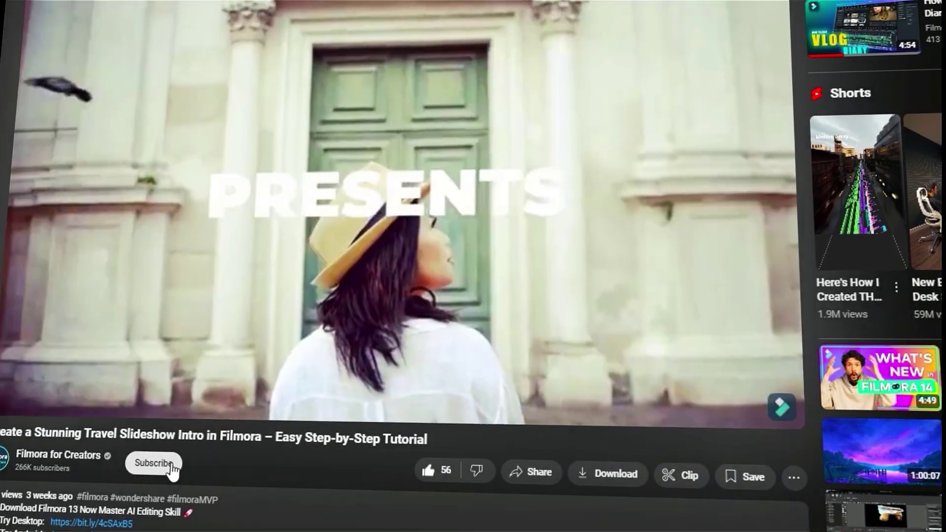
click(162, 463)
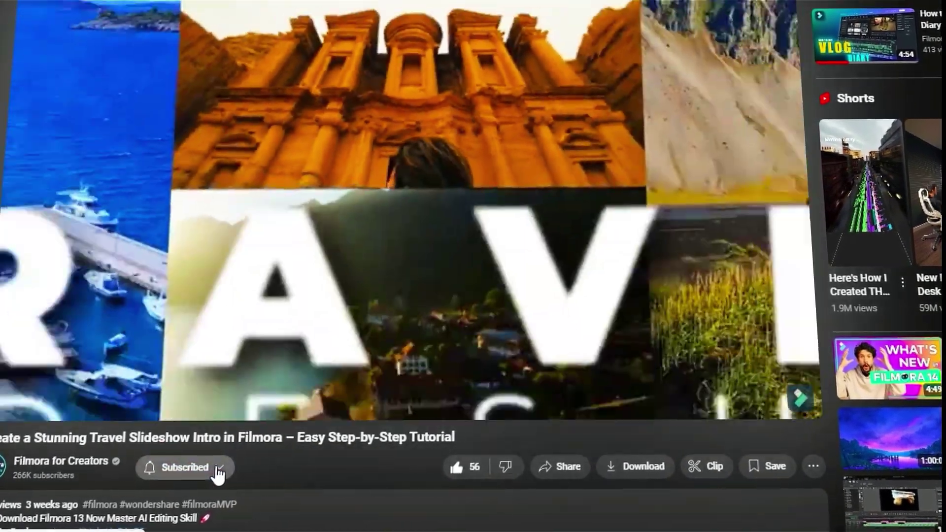
click(215, 469)
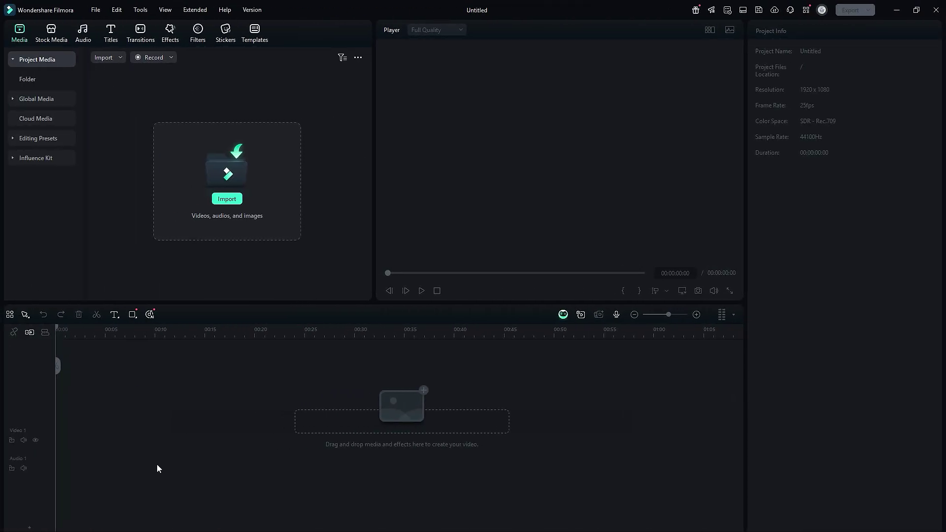
Upload the gorilla image as the Veo 3 Image To Video source from Stock Media > AI Media.
click(64, 39)
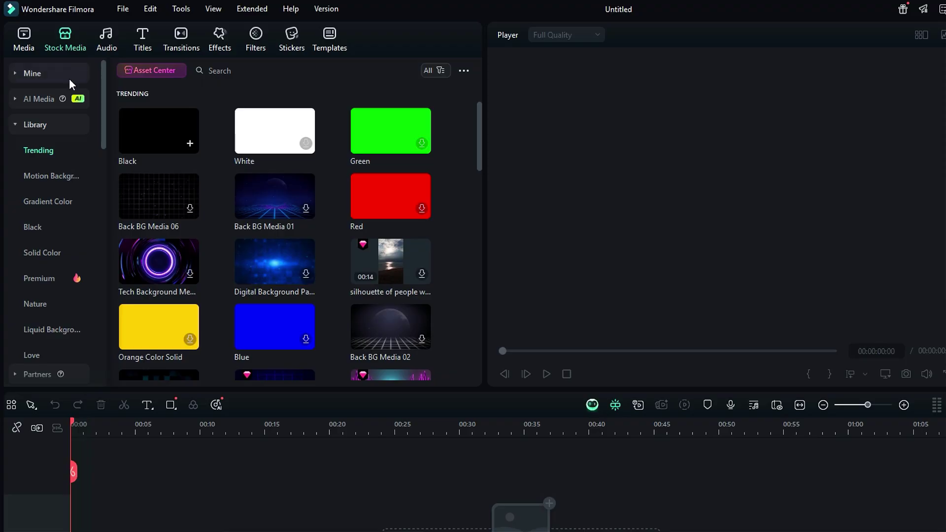
click(48, 102)
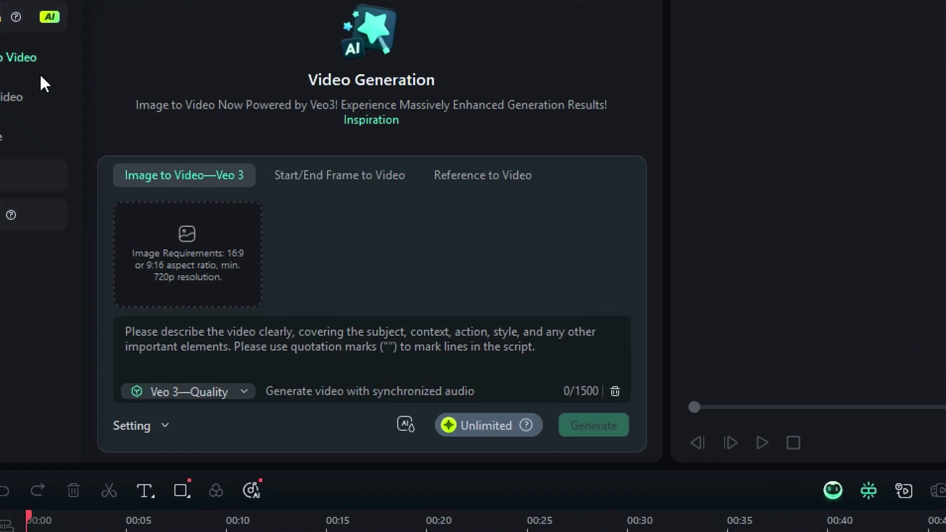
click(195, 231)
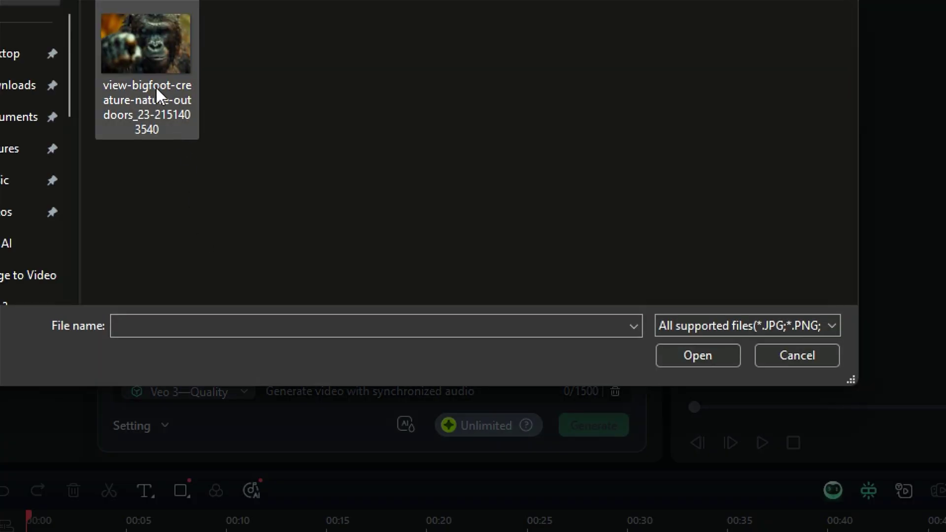
click(156, 89)
click(692, 351)
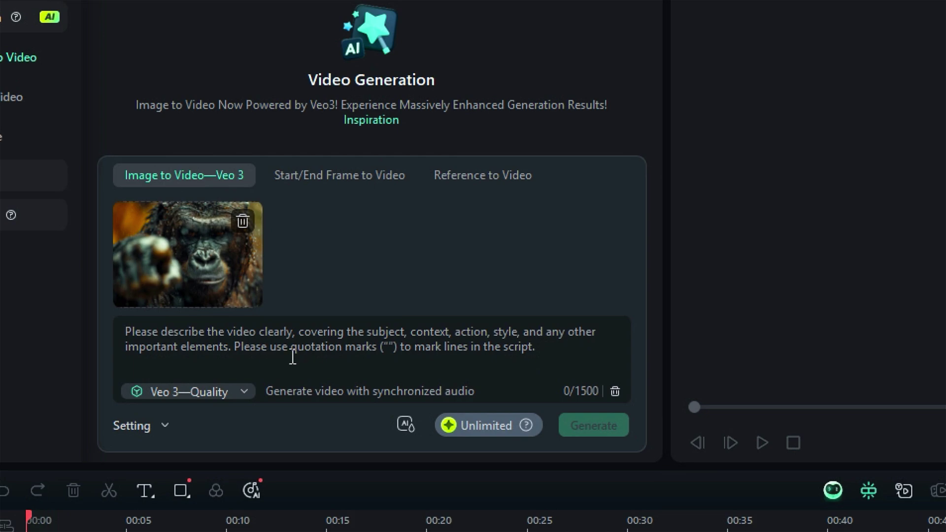
Enter the gorilla speaking-and-laughing prompt with a cinematic background, then generate with Veo 3.
text(A gorilla in a rain, pointing finger toward)
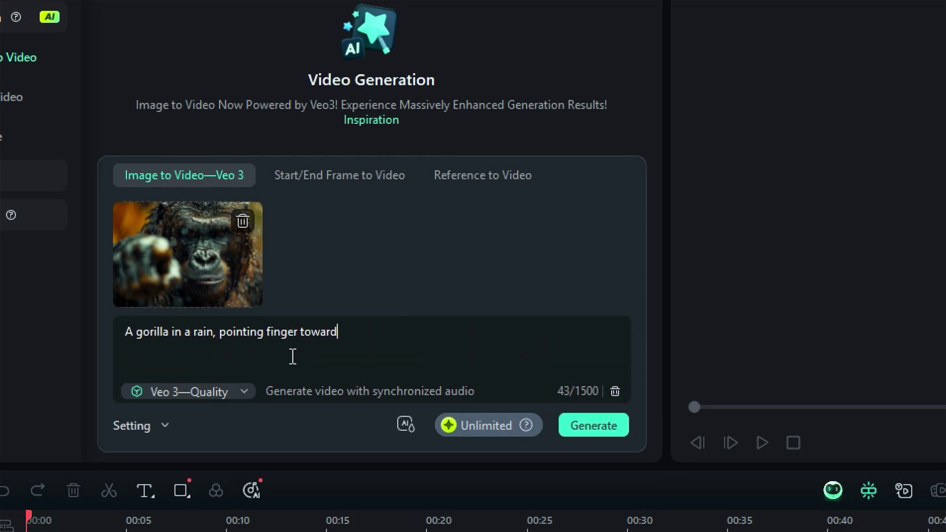
text( me speak, using AI" and laugh. Camera slowly zooms out and)
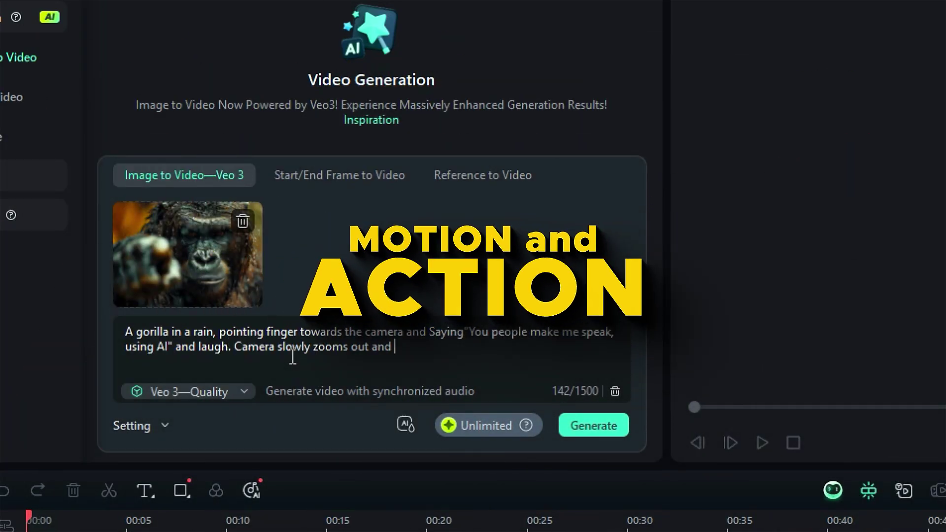
text(slightly moves towards right. Add cinematic background music. Make it in cinematic movie style. No subtitles)
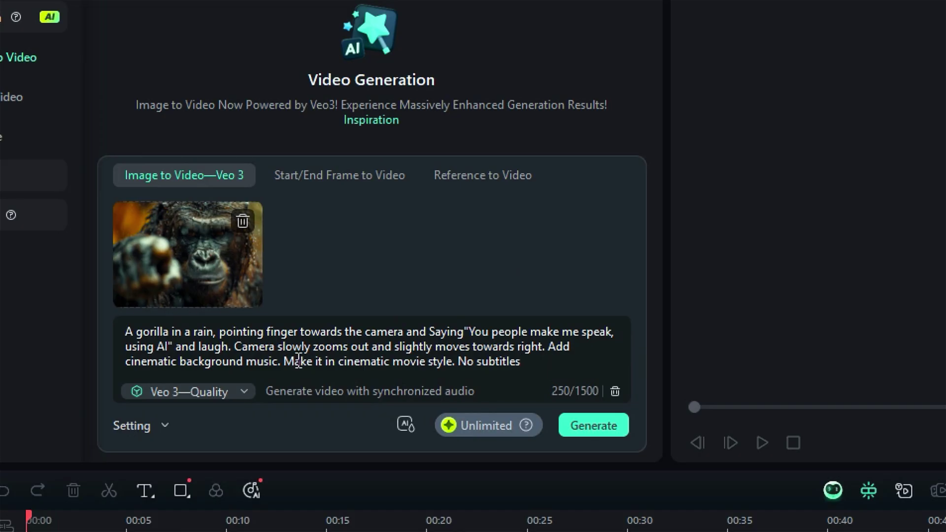
click(593, 422)
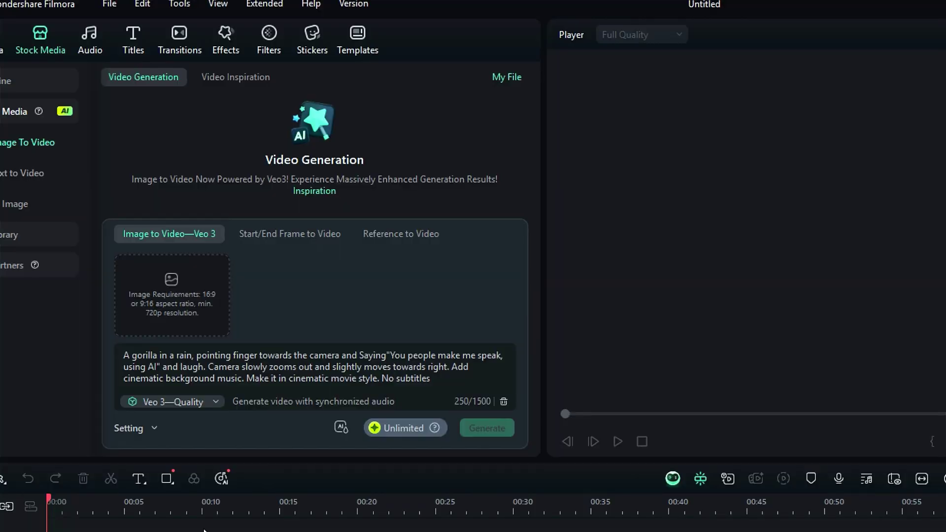
In Start/End Frame to Video, load the woman photo as the start frame.
click(307, 243)
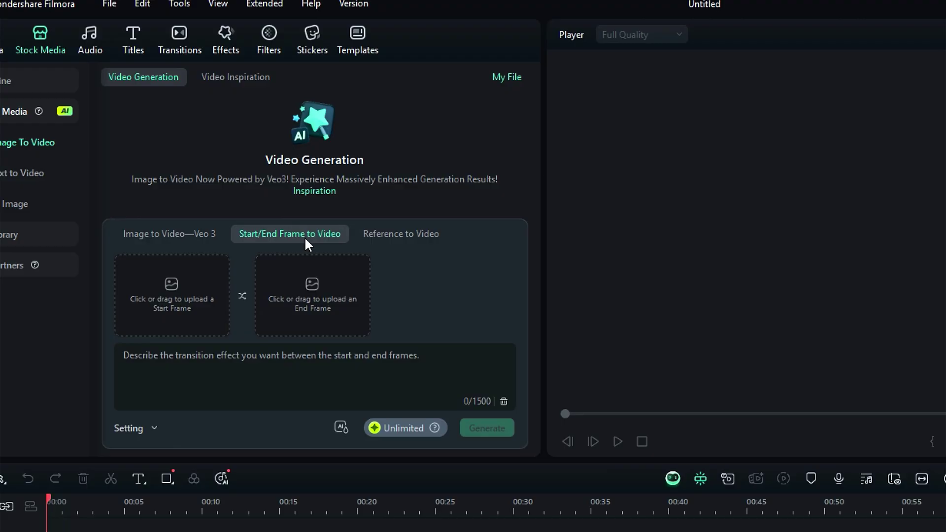
click(161, 312)
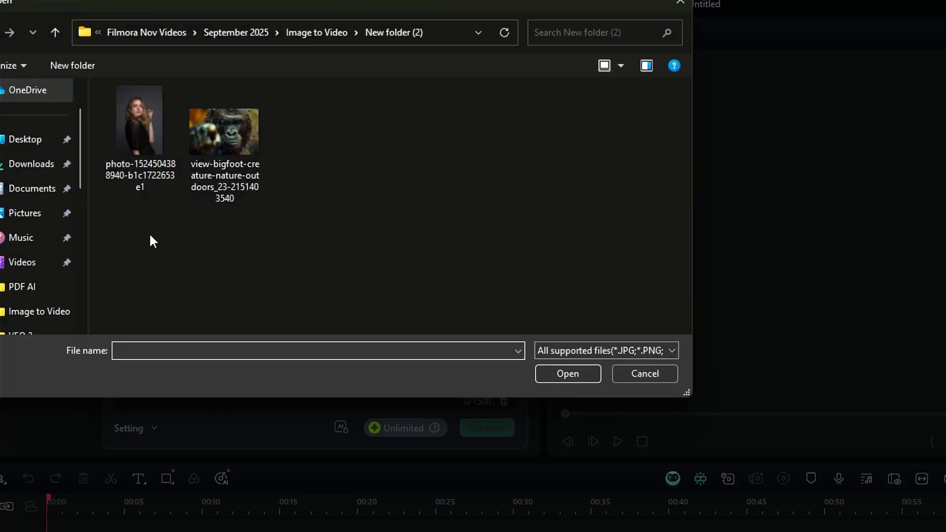
click(141, 186)
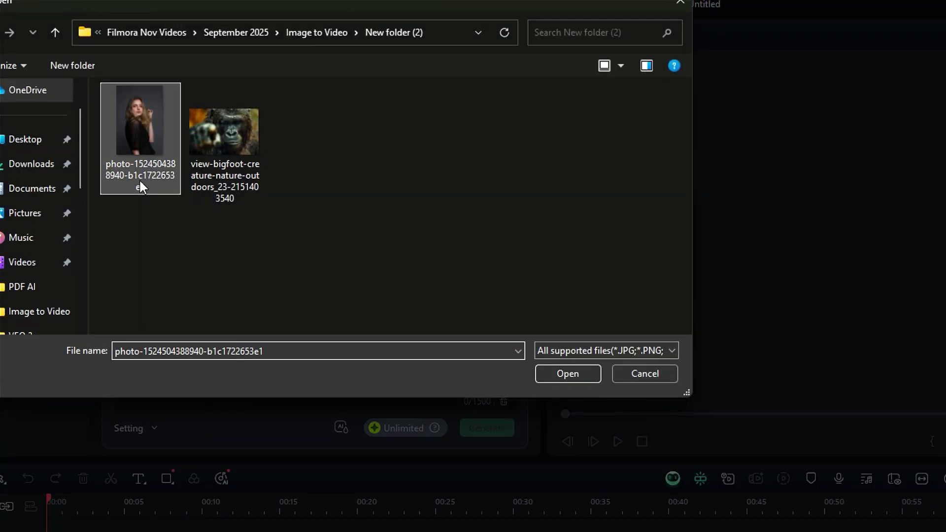
click(558, 369)
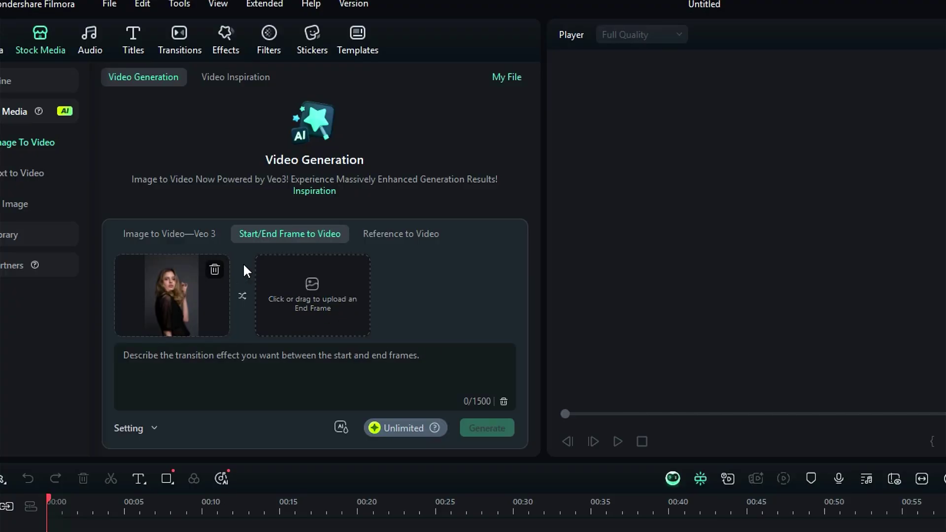
Load the predator image as the end frame.
click(288, 287)
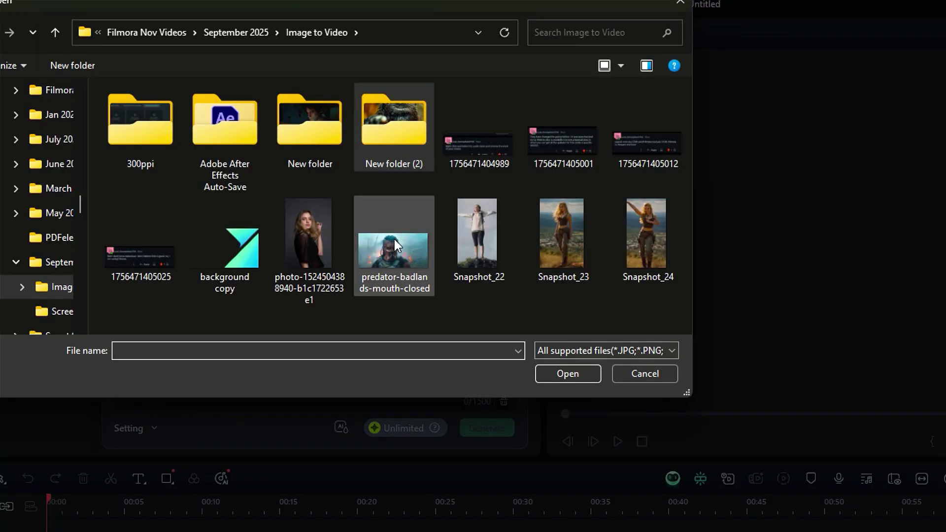
click(394, 242)
click(544, 373)
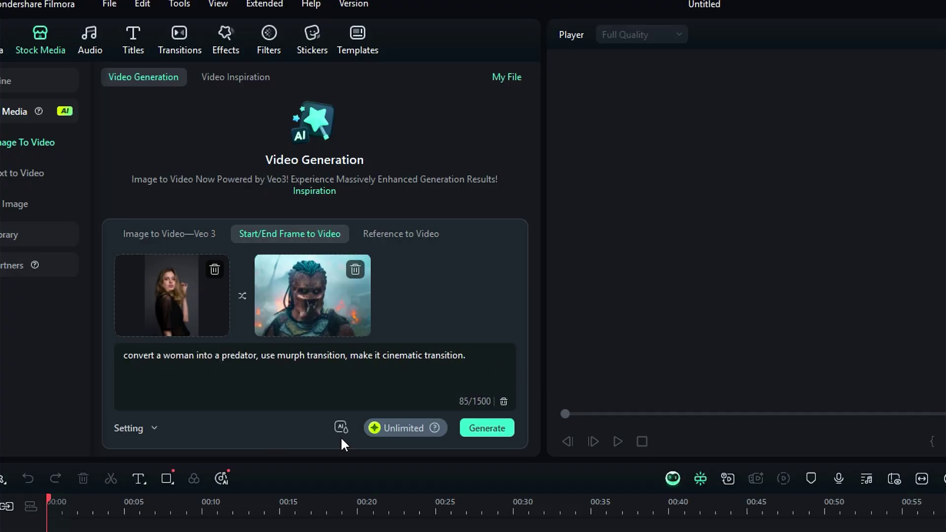
Generate the 8-second woman-to-predator morph clip.
click(497, 430)
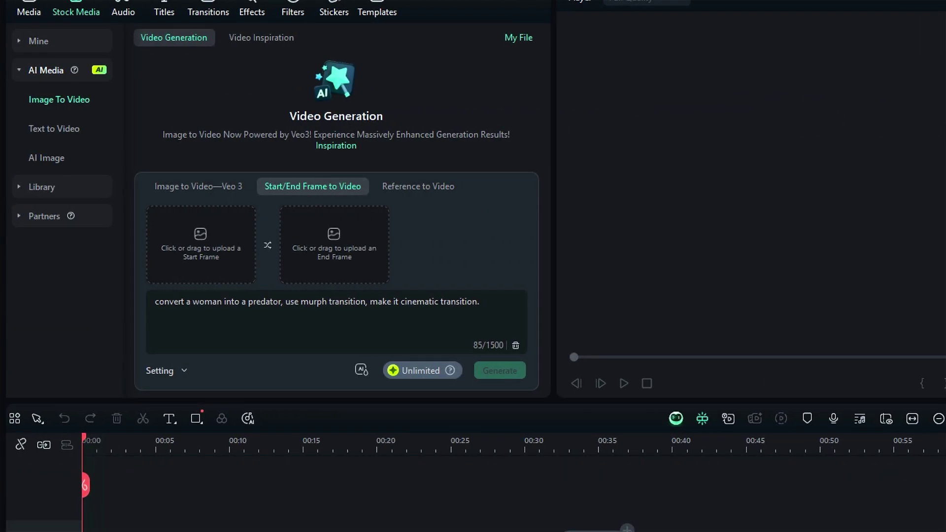
In Reference to Video, load the octopus, tavern interior and old world map as References 1–3.
click(413, 187)
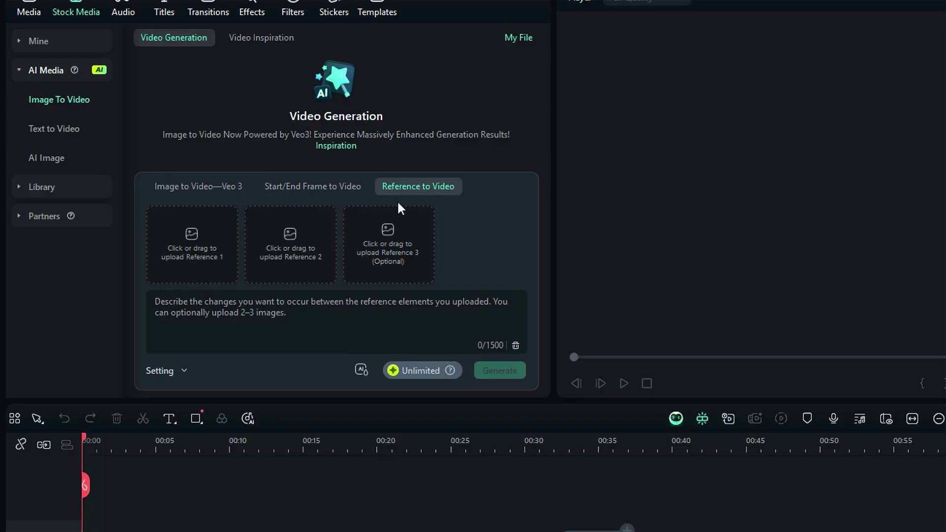
click(201, 266)
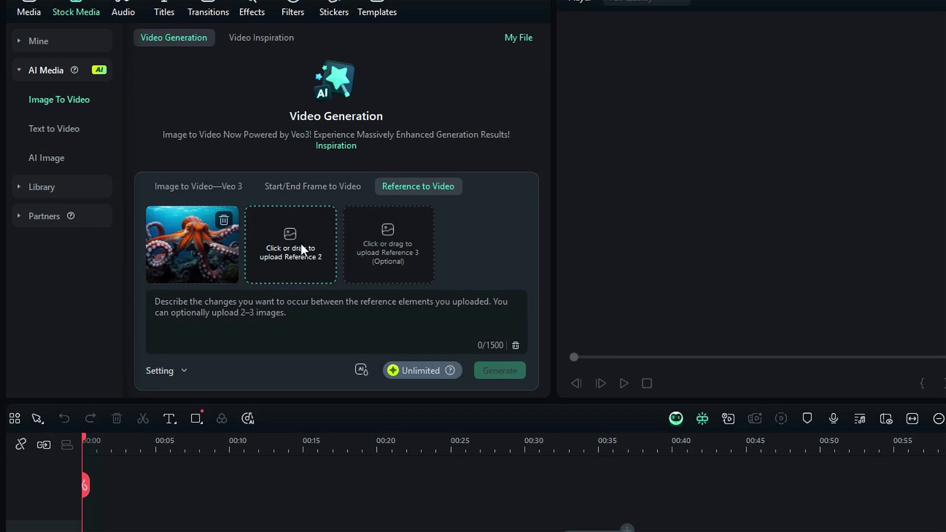
click(301, 245)
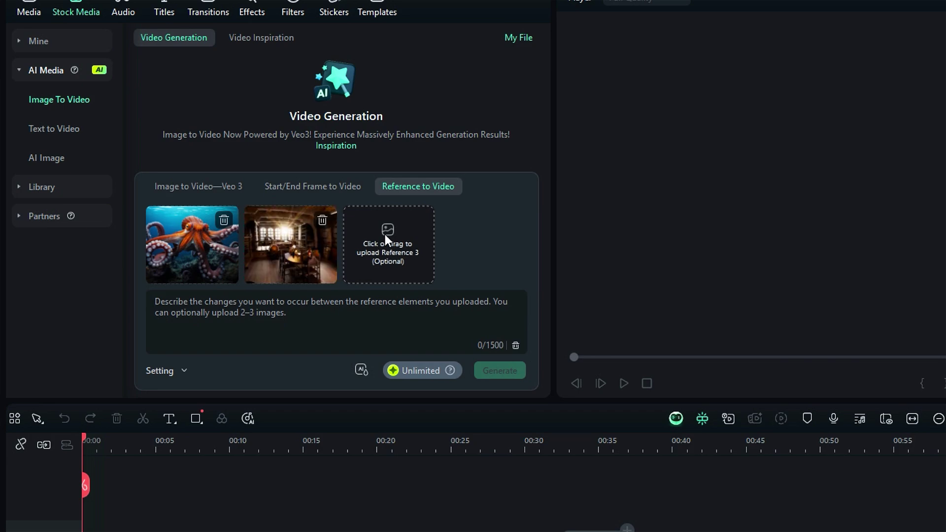
click(385, 234)
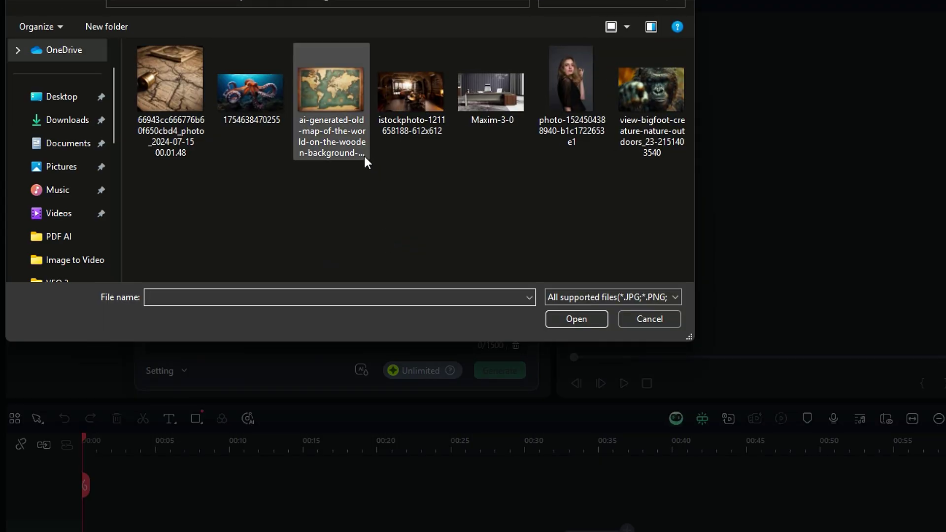
click(341, 114)
click(576, 319)
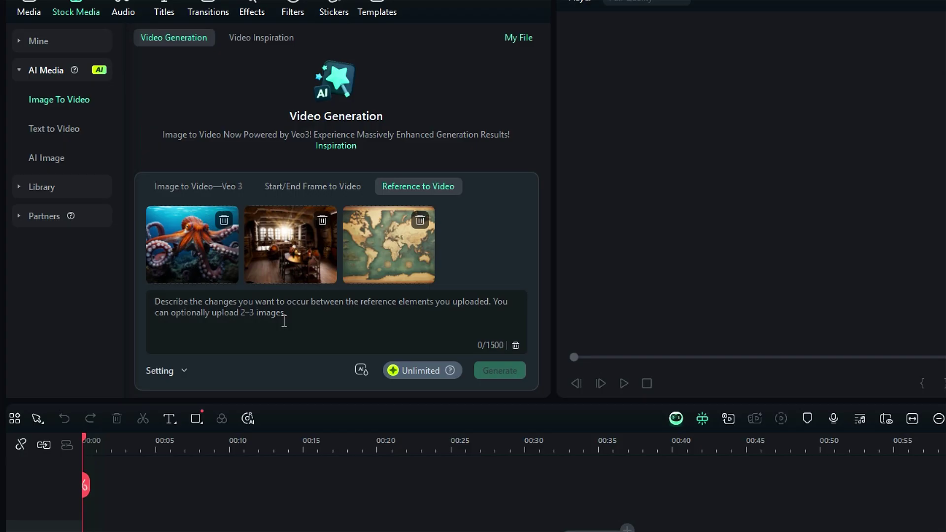
Type the prompt of an octopus sitting in an office, reading an old map, pen in hand.
text(a octopus)
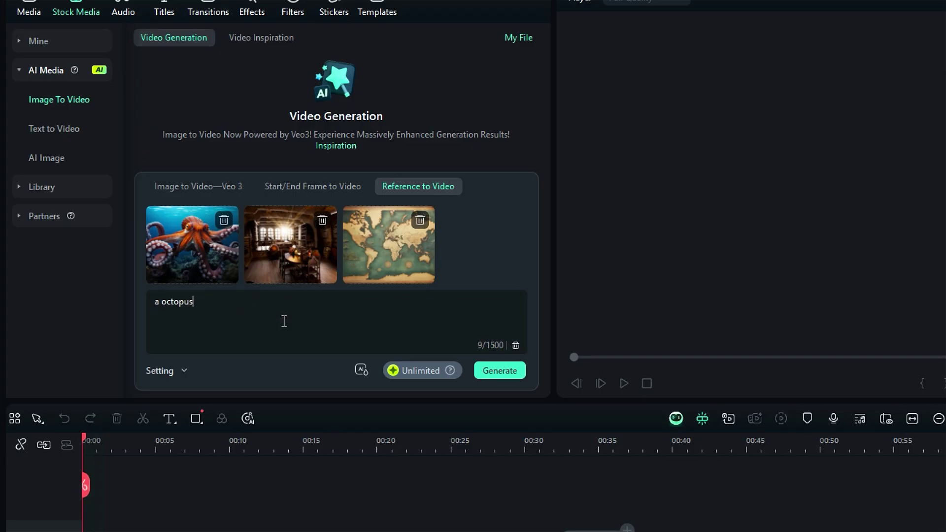
text(, siting in a office, reading an old map, )
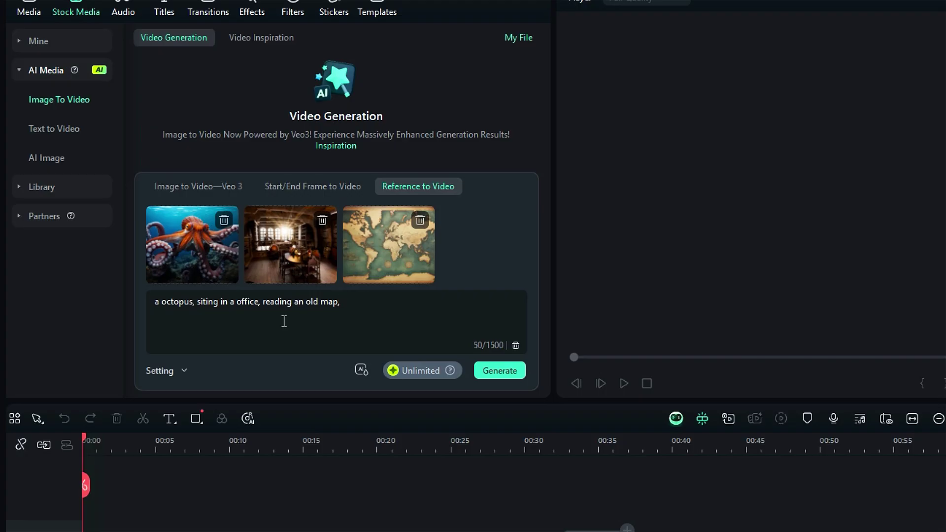
text(he has a pen in his one hand and wearing a )
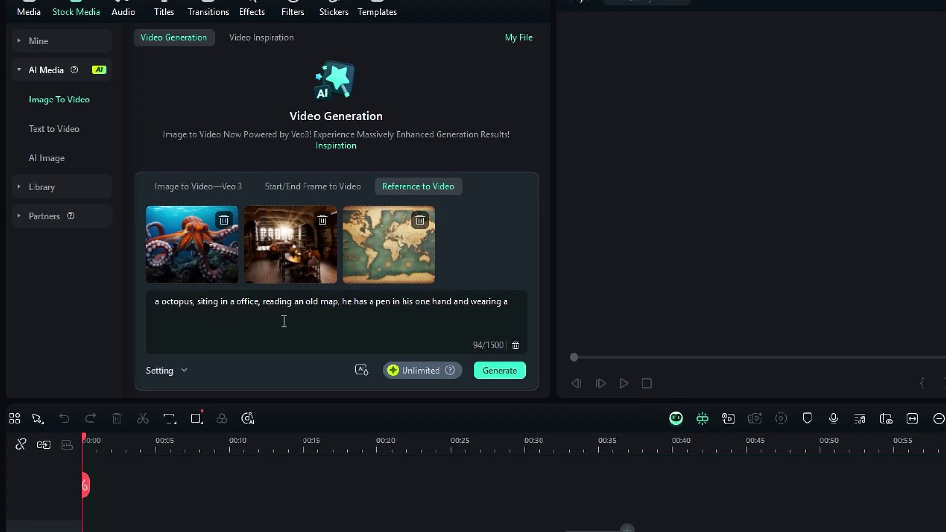
text(spectacles. Looking serious.)
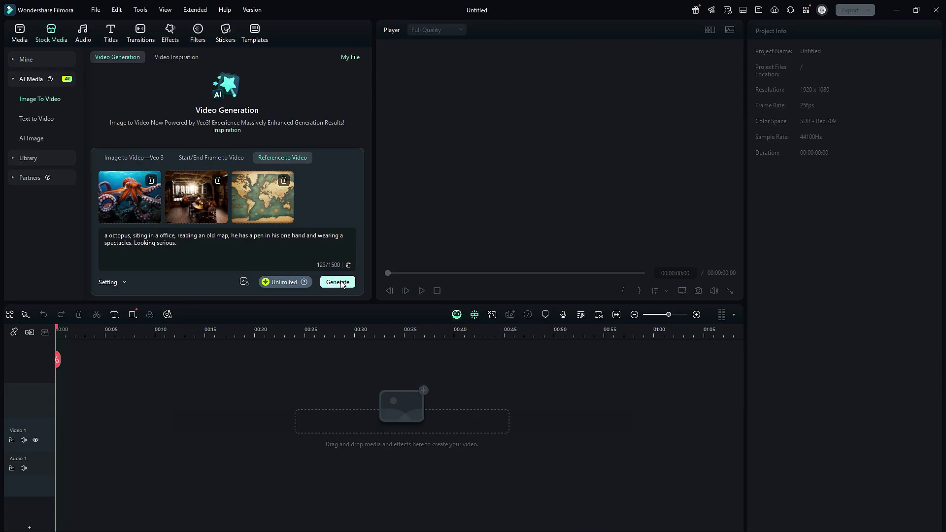
Generate the octopus reference video and play the finished 4-second clip in the player.
click(343, 283)
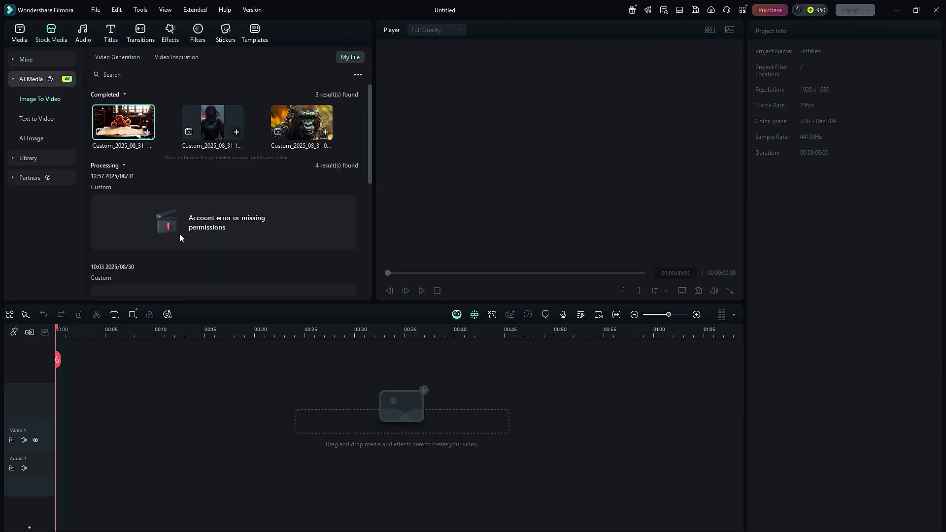
click(123, 121)
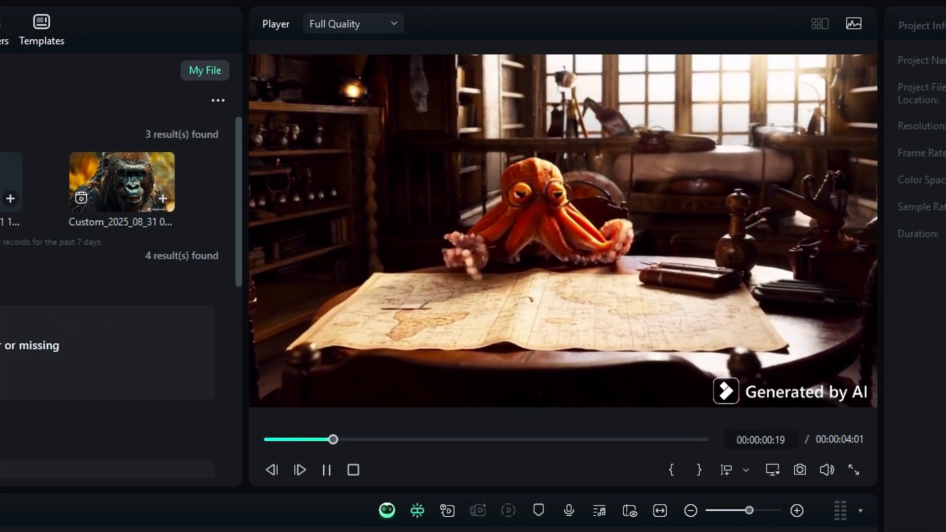